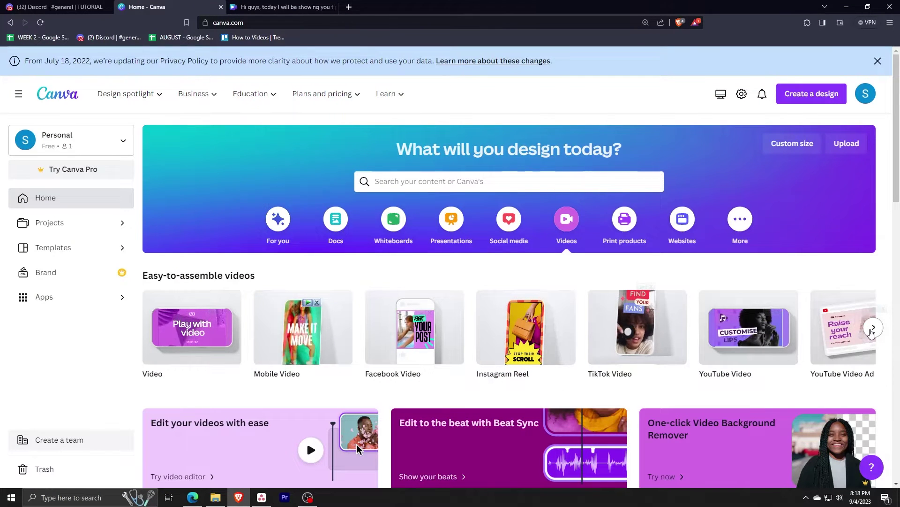
Step: Create a blank 1080 × 1080 px Instagram Post (Square) design from Social media
click(509, 218)
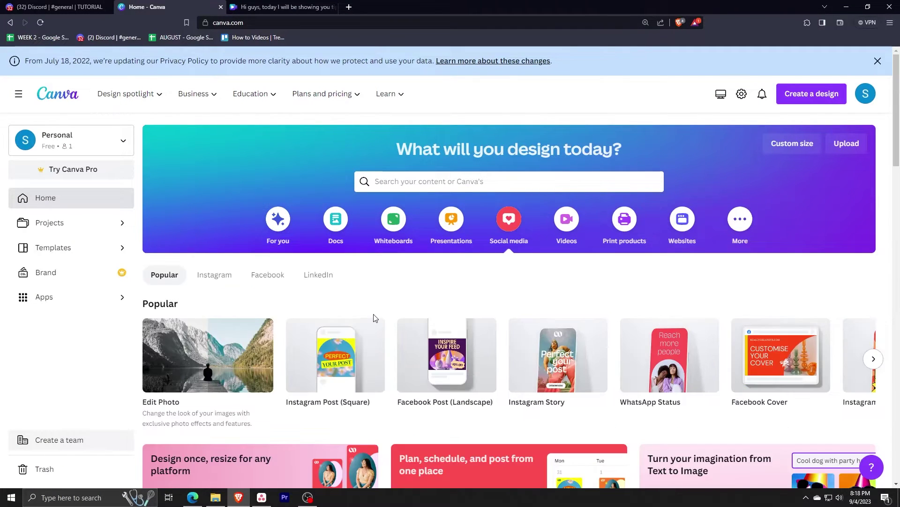
click(340, 372)
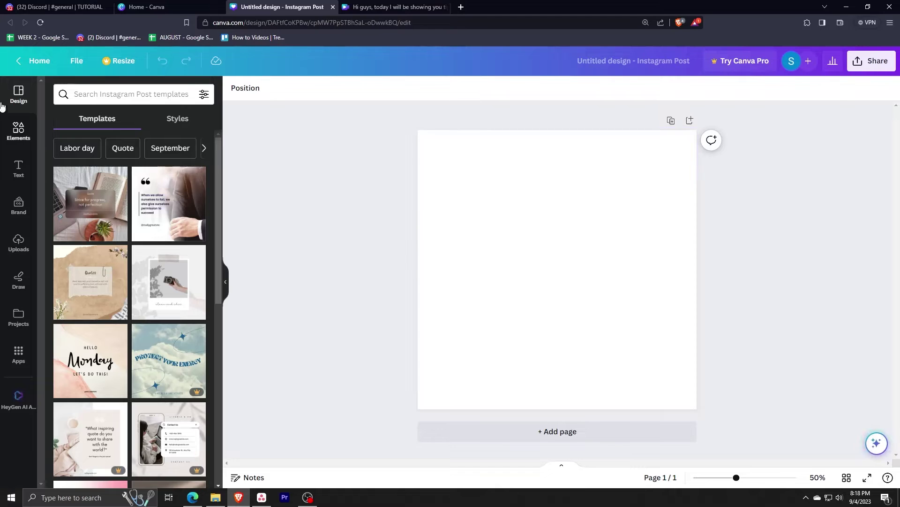
Step: Search Elements for 'beach' and drag the 36-second shore-walking video onto the page
click(18, 131)
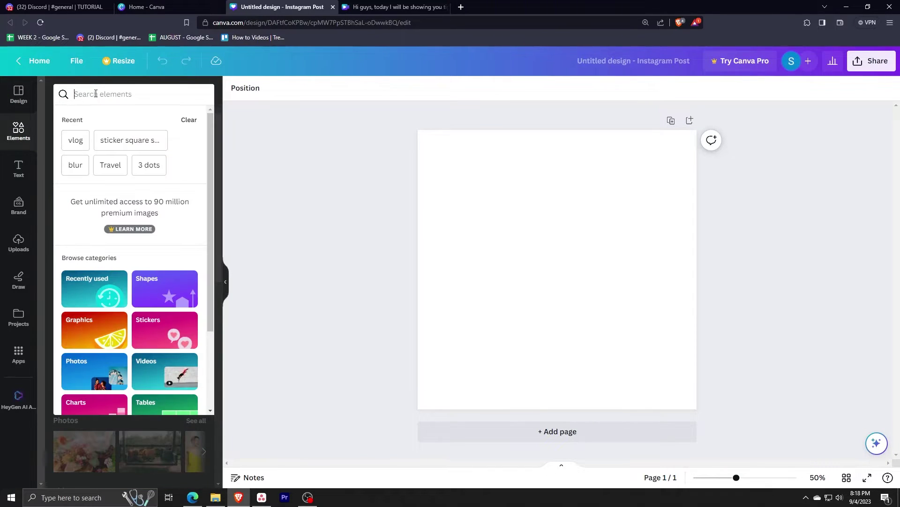
text(beach)
key(Return)
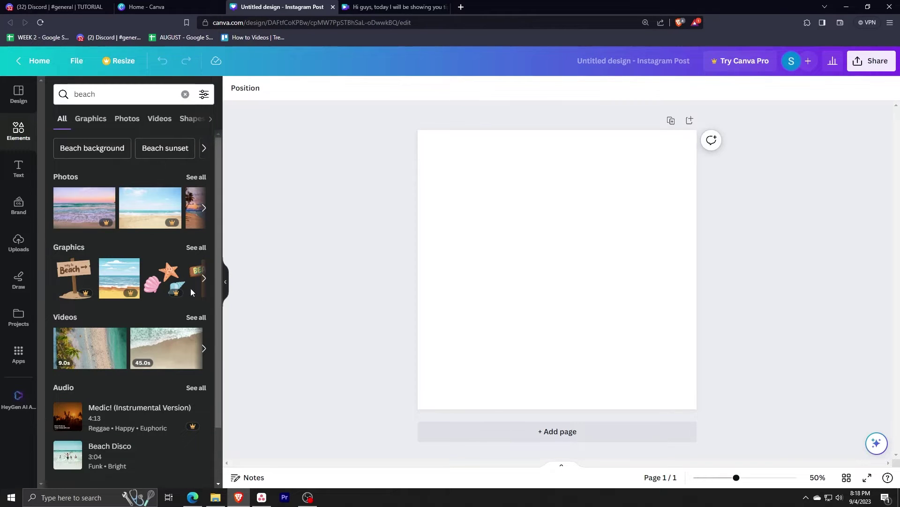
click(202, 320)
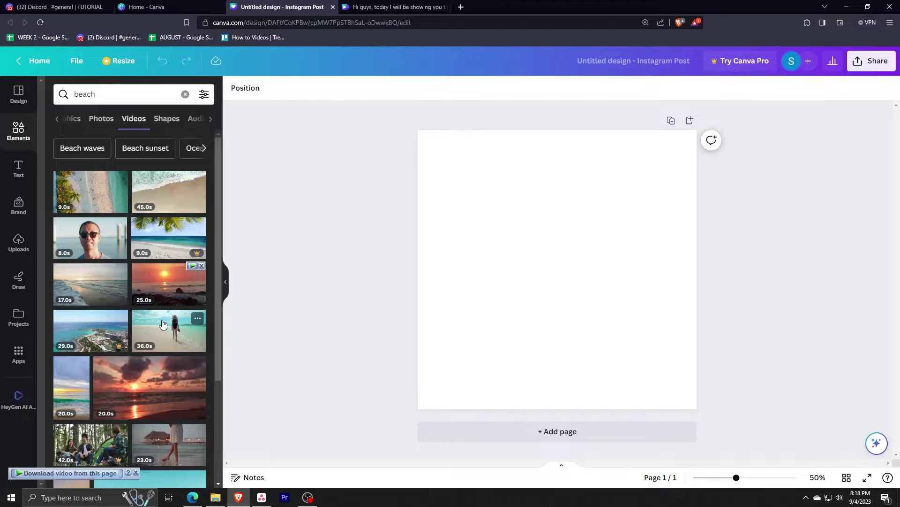
scroll(173, 281, down, 1)
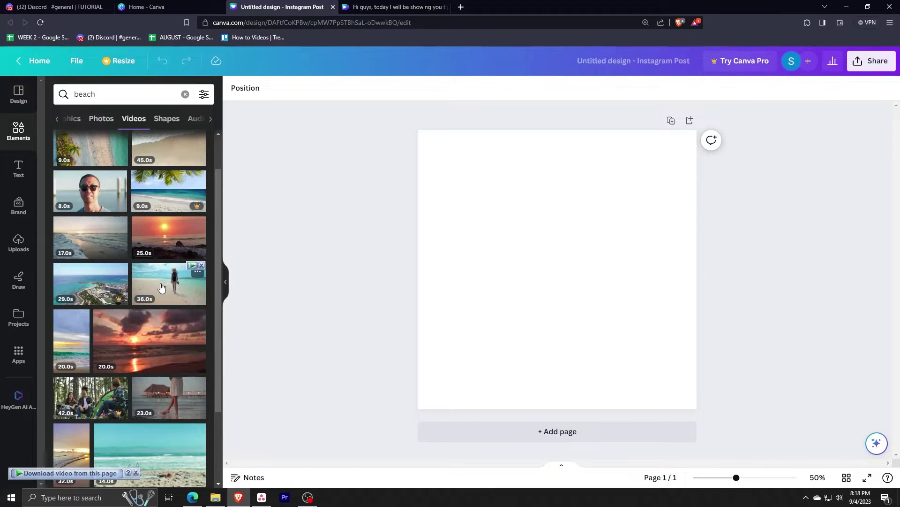
drag(163, 288, 475, 261)
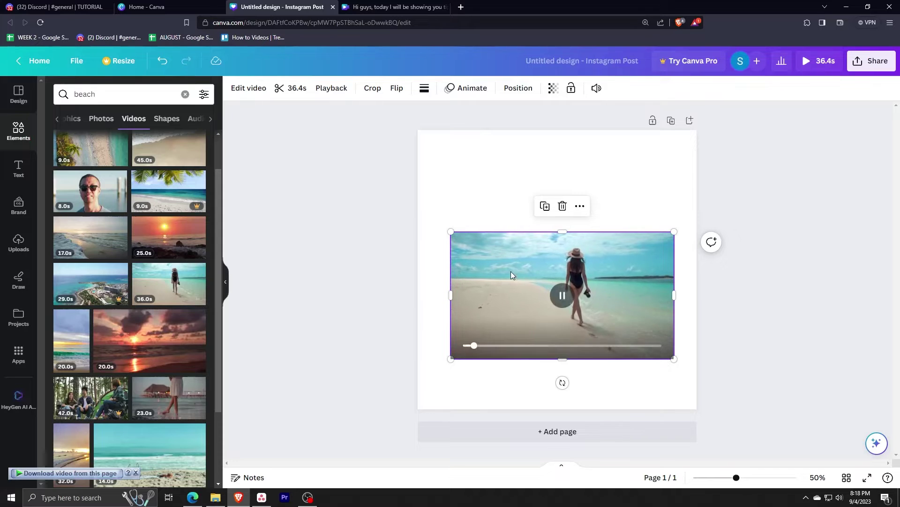
Step: Set the beach walking video as the page background
right_click(520, 280)
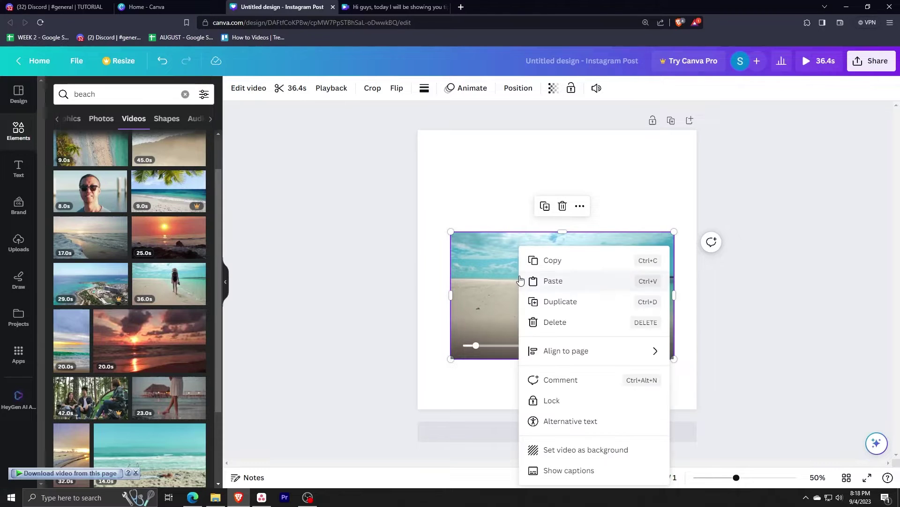
click(562, 451)
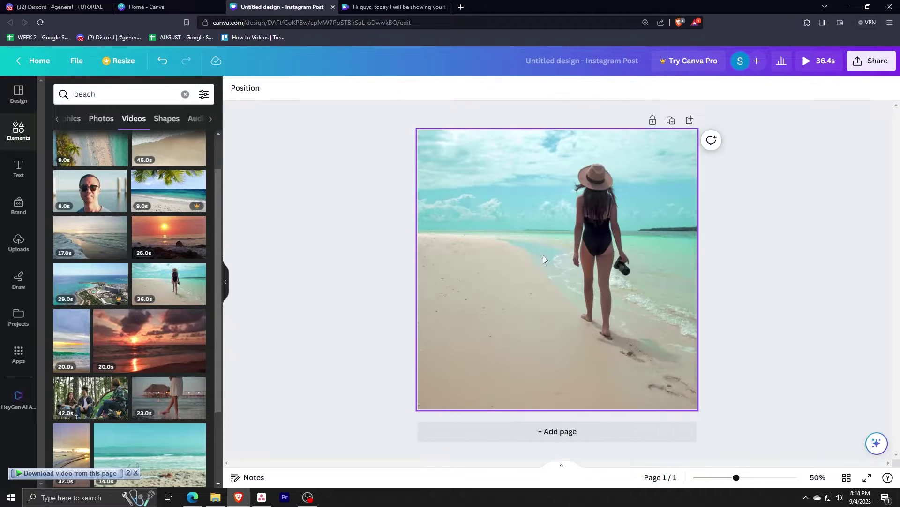
click(554, 88)
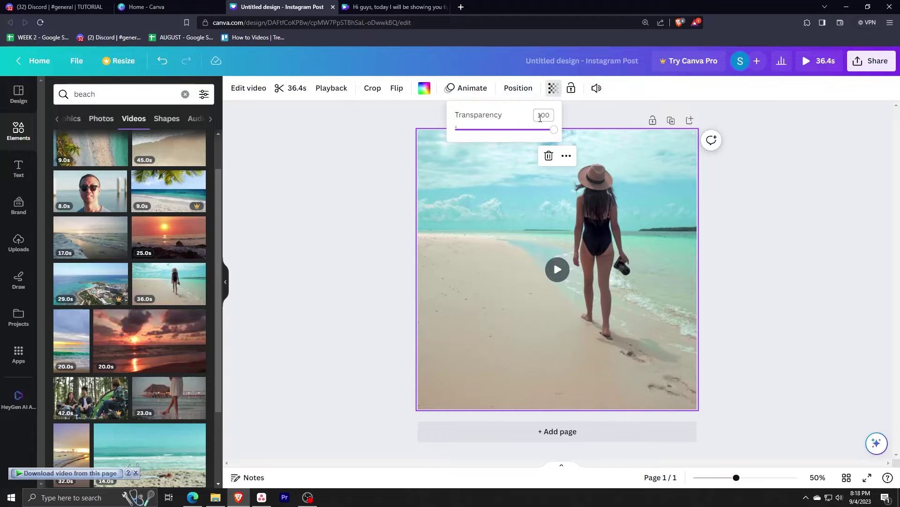
Step: Fade the background video and tint the page colour yellow
drag(554, 130, 505, 125)
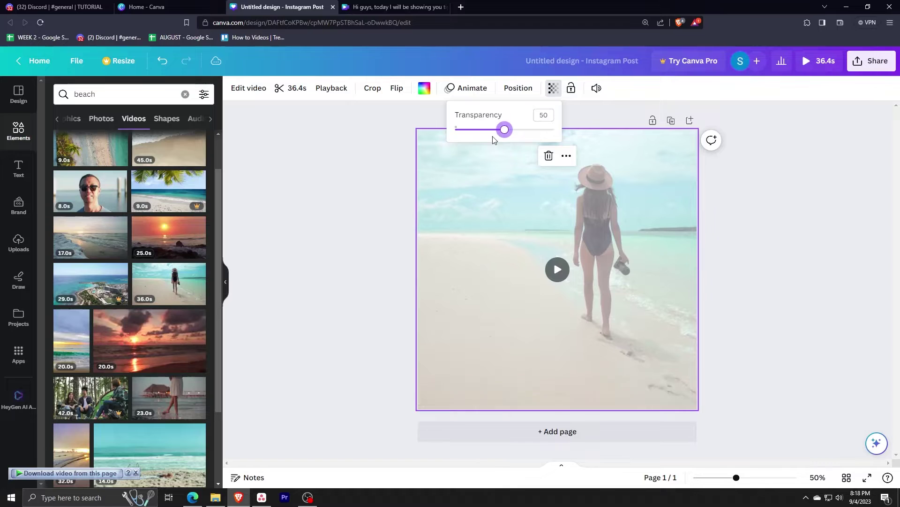
click(291, 240)
click(291, 241)
click(479, 267)
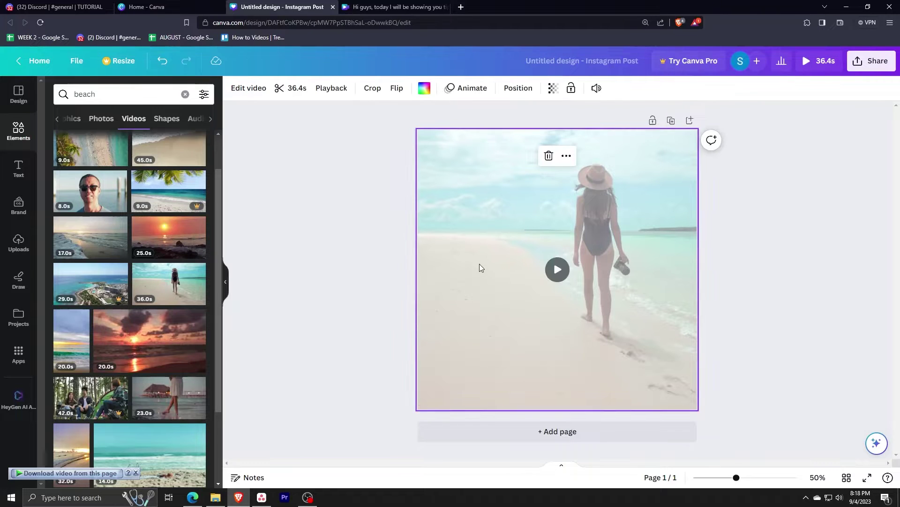
click(425, 88)
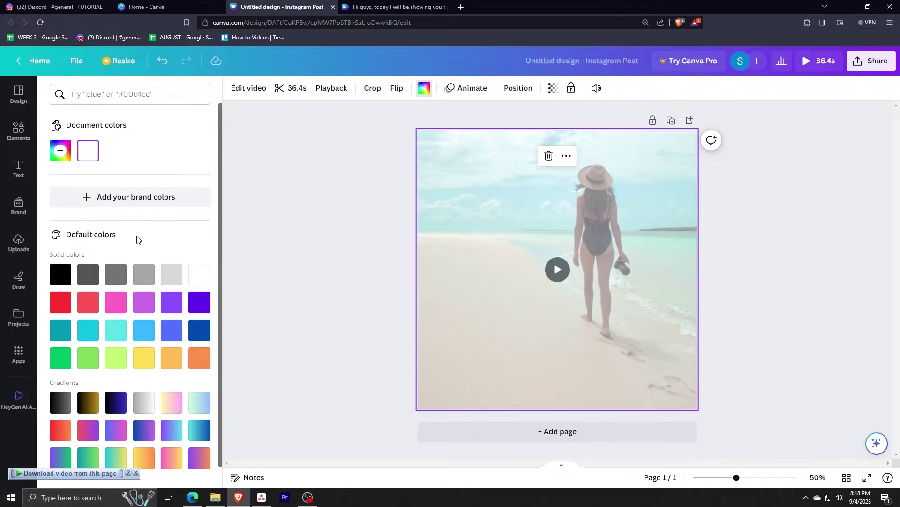
click(144, 358)
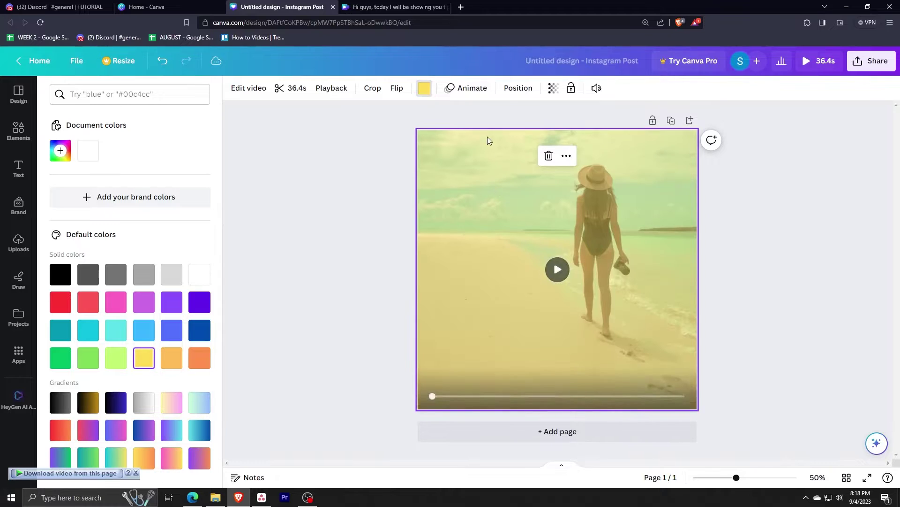
click(423, 89)
click(423, 89)
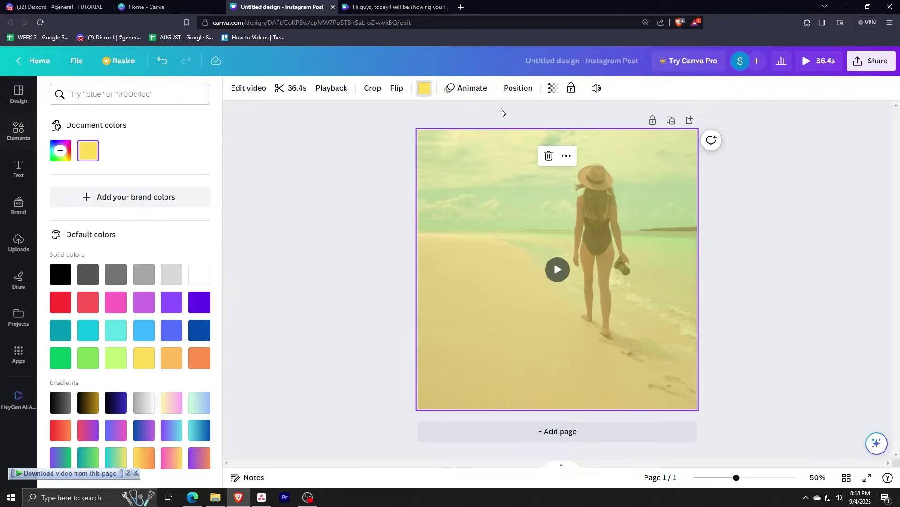
Step: Set the background video's transparency to 30 and clear the beach search
click(549, 94)
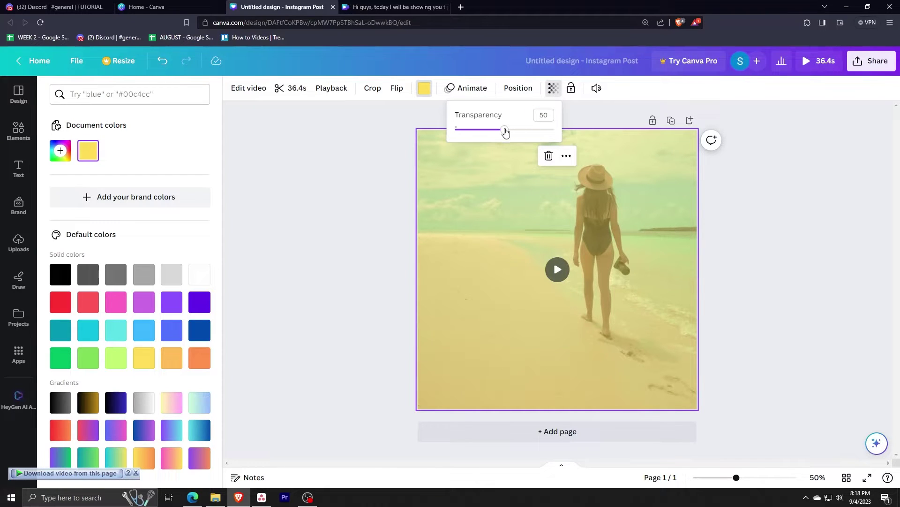
drag(503, 132, 497, 132)
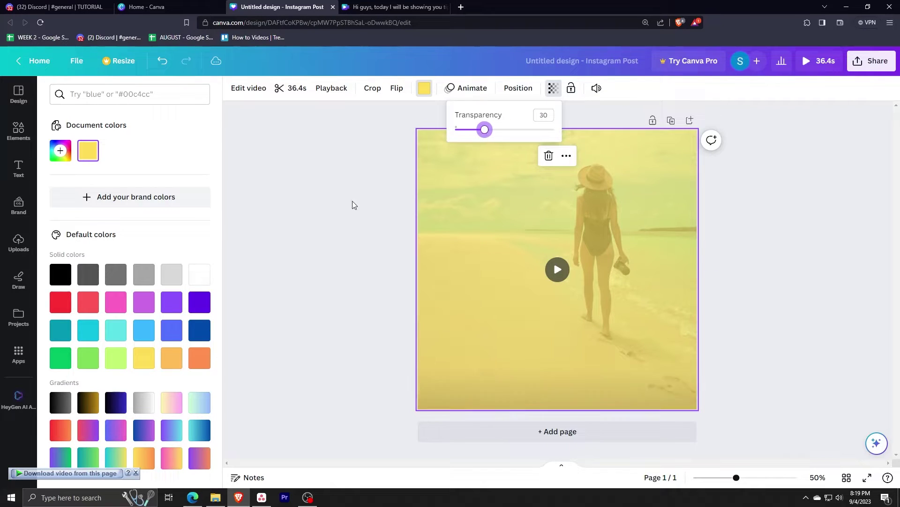
key(Escape)
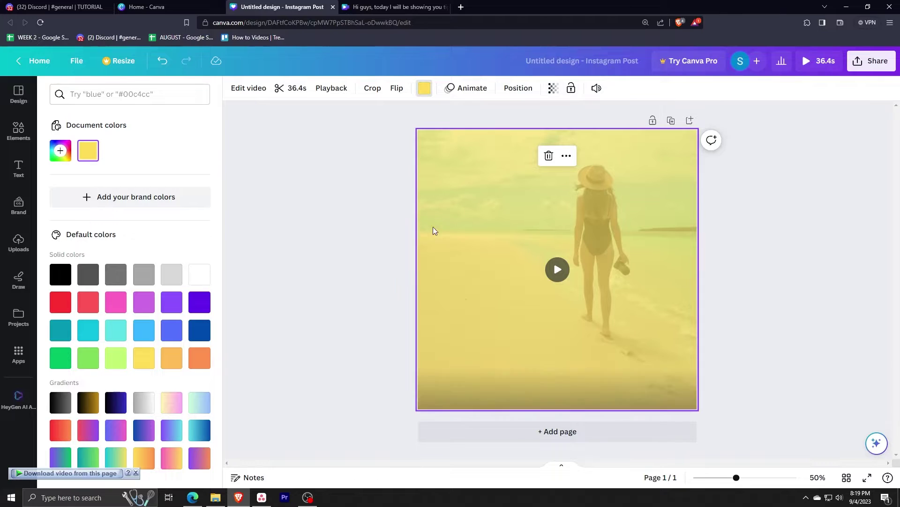
key(Escape)
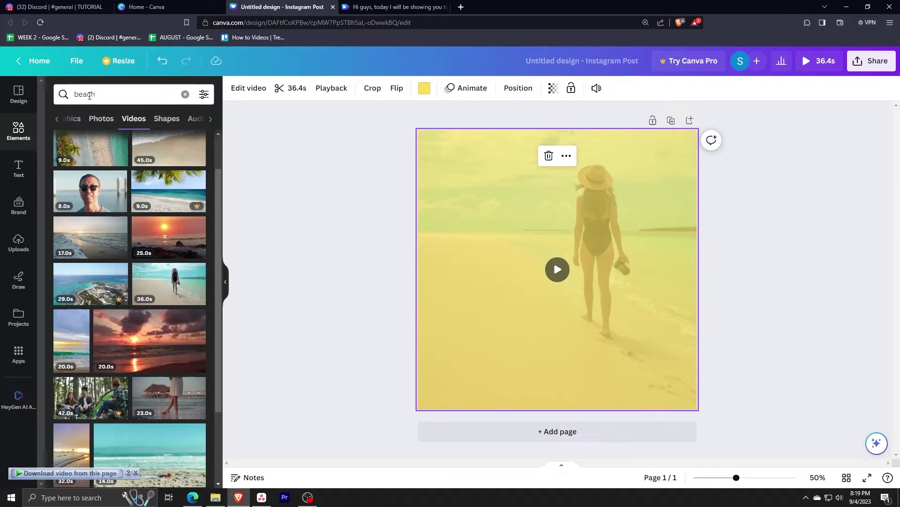
click(184, 95)
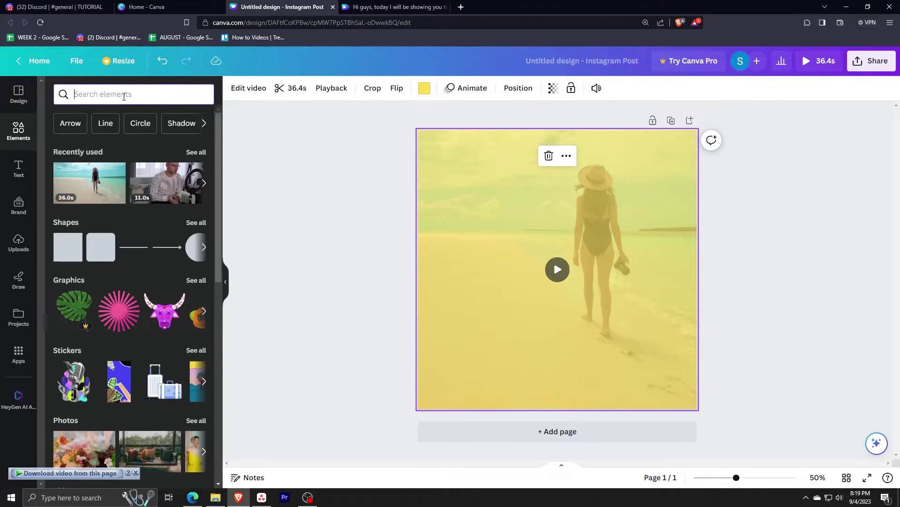
Step: Search Elements for 'fram' and browse all the frame results
click(124, 96)
text(frames)
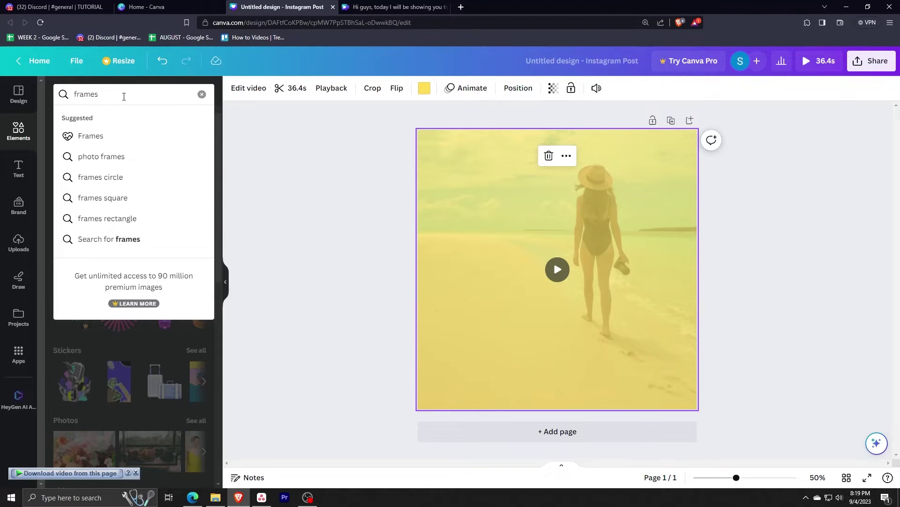
key(Return)
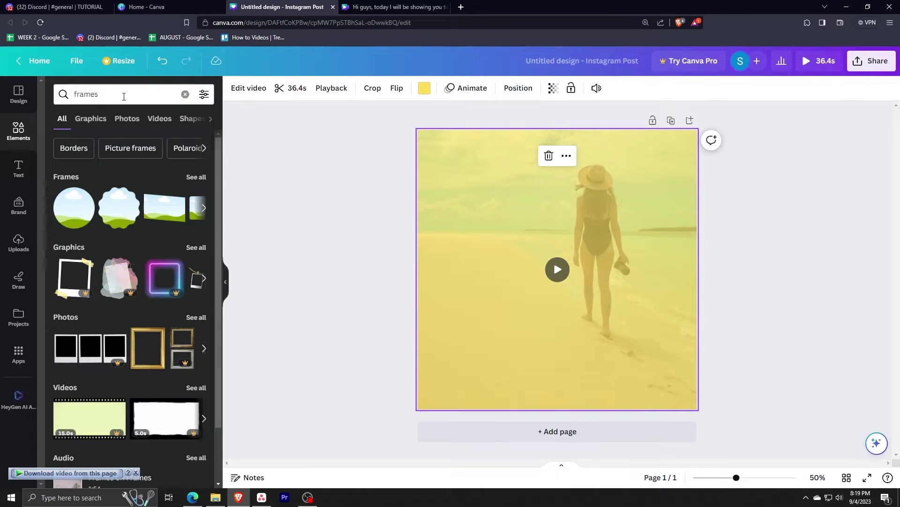
click(194, 179)
scroll(145, 248, down, 2)
scroll(144, 248, down, 3)
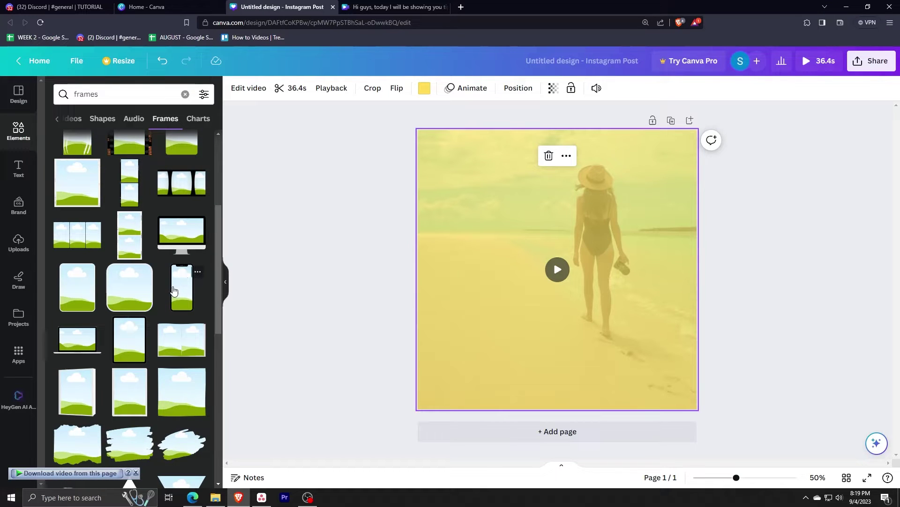
Step: Place a phone frame on the page and a copy beside it on the right
drag(183, 292, 475, 219)
click(393, 240)
click(493, 256)
alt+drag(493, 256, 514, 261)
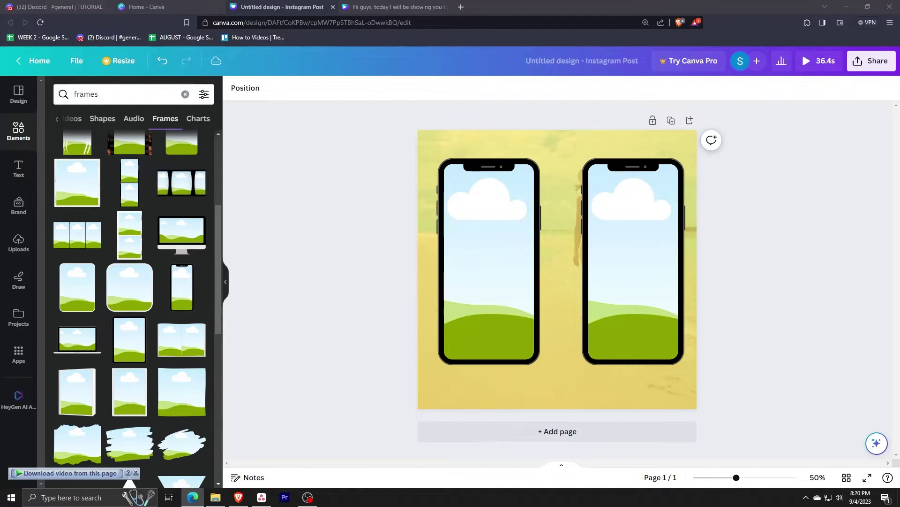
click(303, 282)
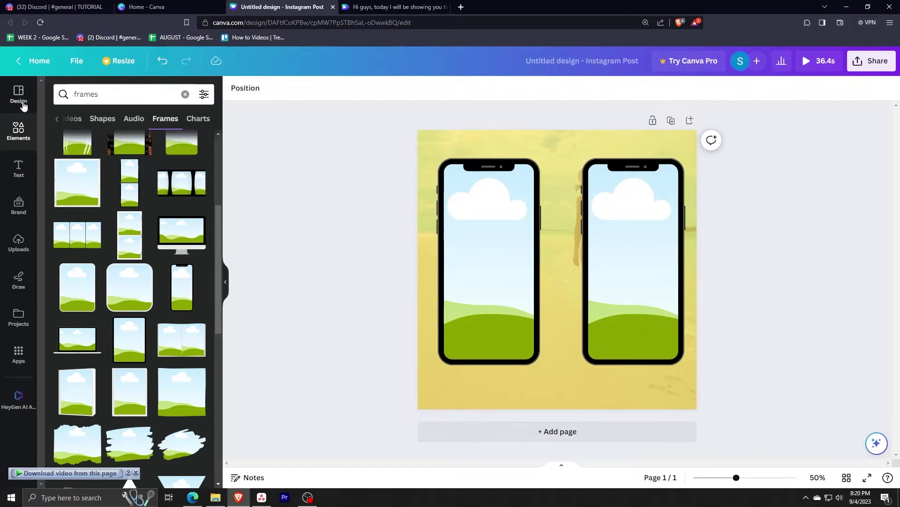
Step: Drop the beach video into the left phone frame and enlarge it in crop mode to fill the screen
click(186, 96)
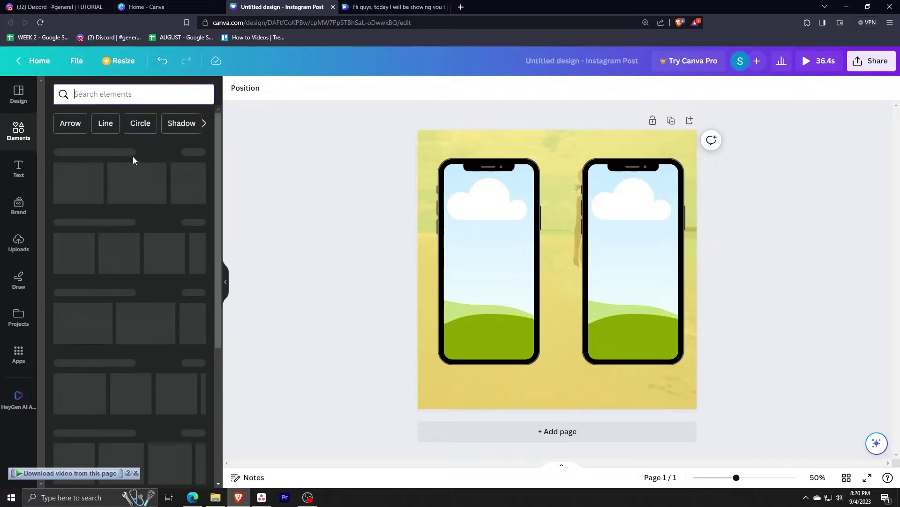
drag(150, 190, 473, 257)
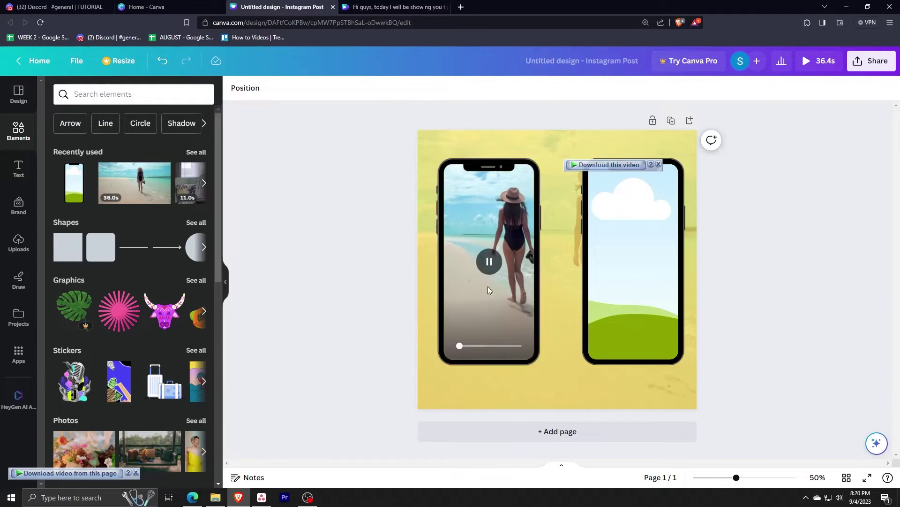
double_click(483, 312)
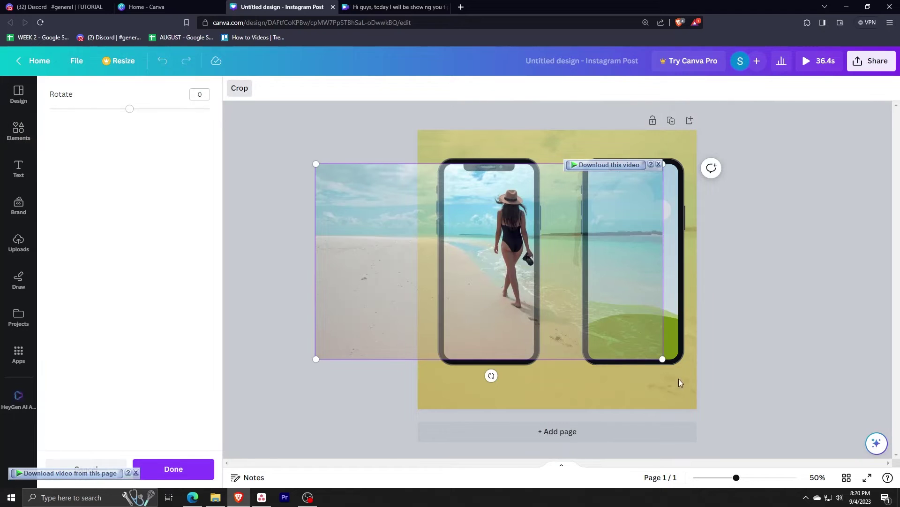
drag(662, 361, 735, 429)
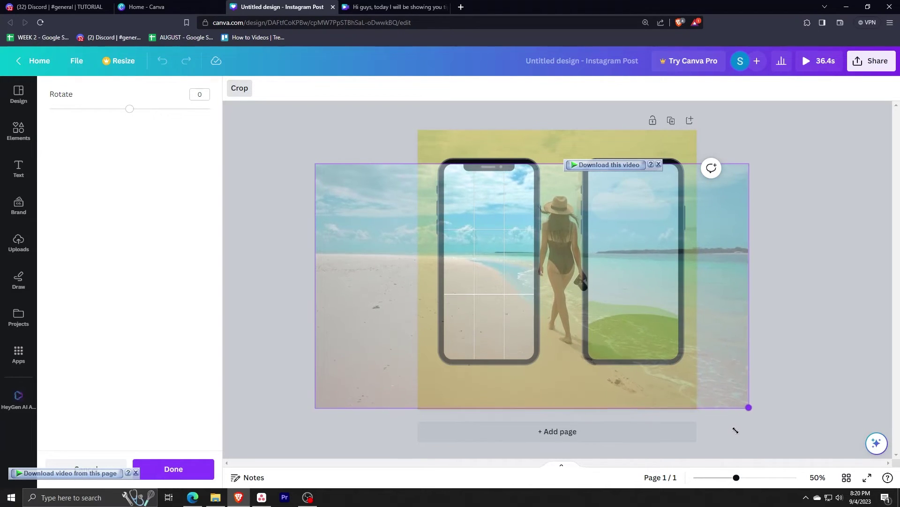
drag(754, 163, 789, 92)
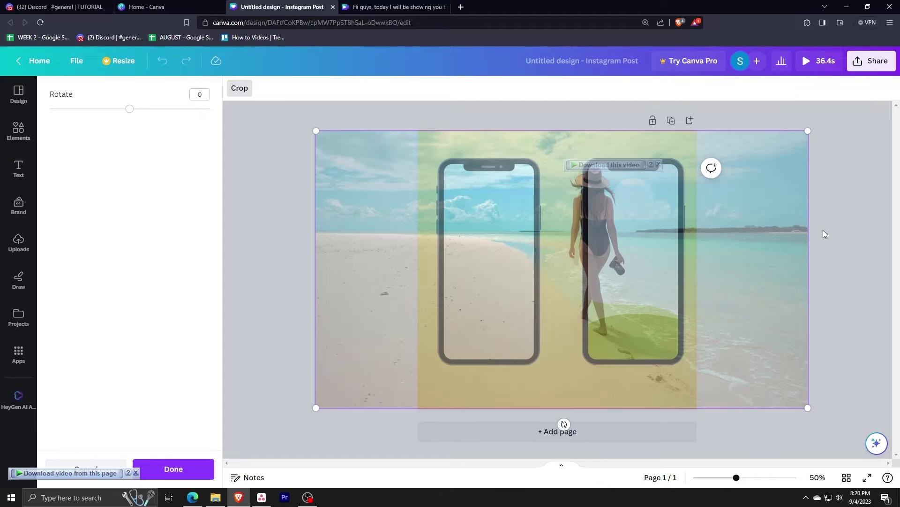
click(859, 263)
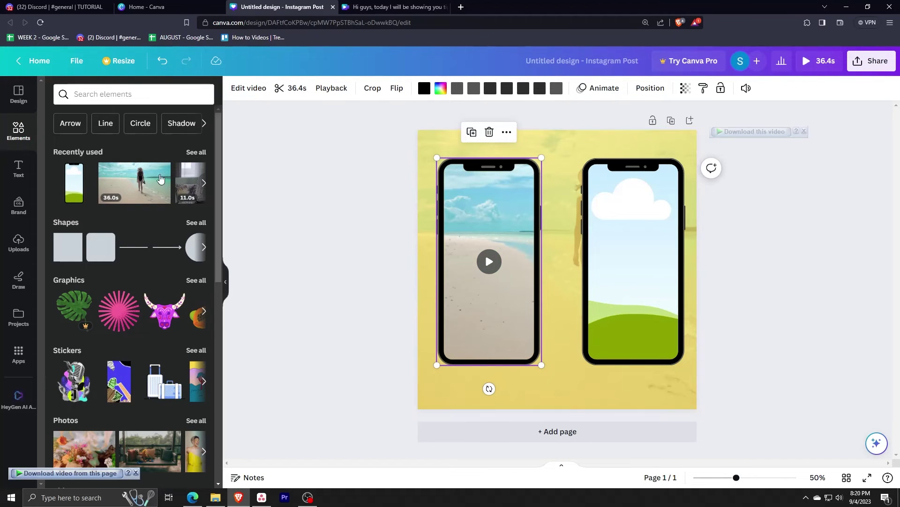
Step: Drop the beach clip into the right phone frame and enlarge it in crop mode
drag(277, 205, 629, 236)
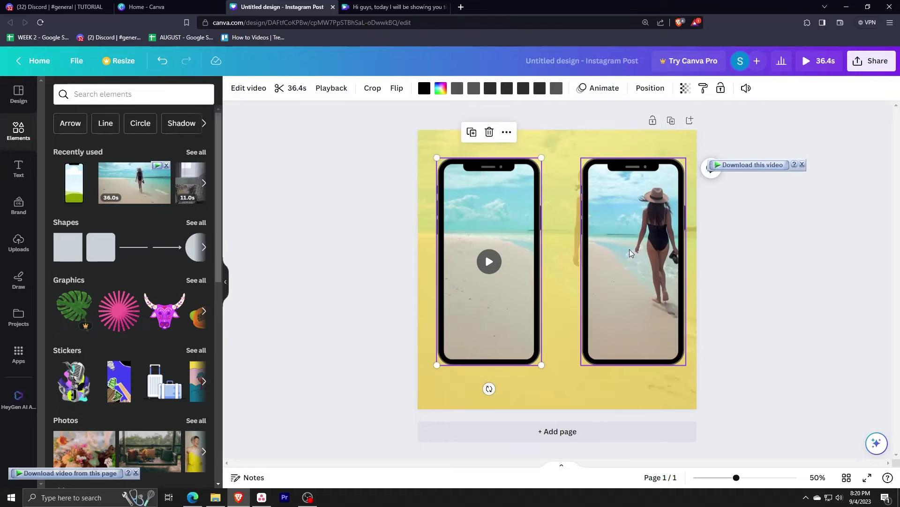
double_click(629, 249)
drag(461, 357, 389, 428)
drag(374, 163, 344, 88)
click(294, 228)
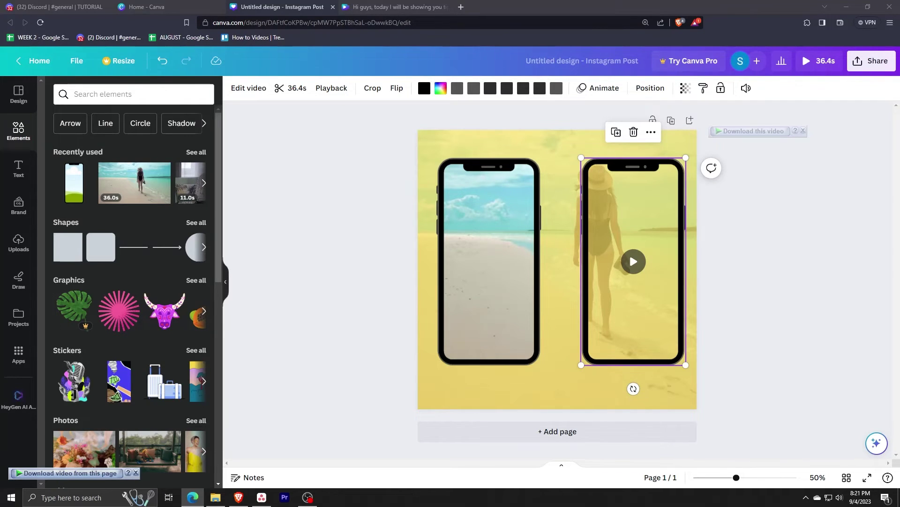
click(723, 189)
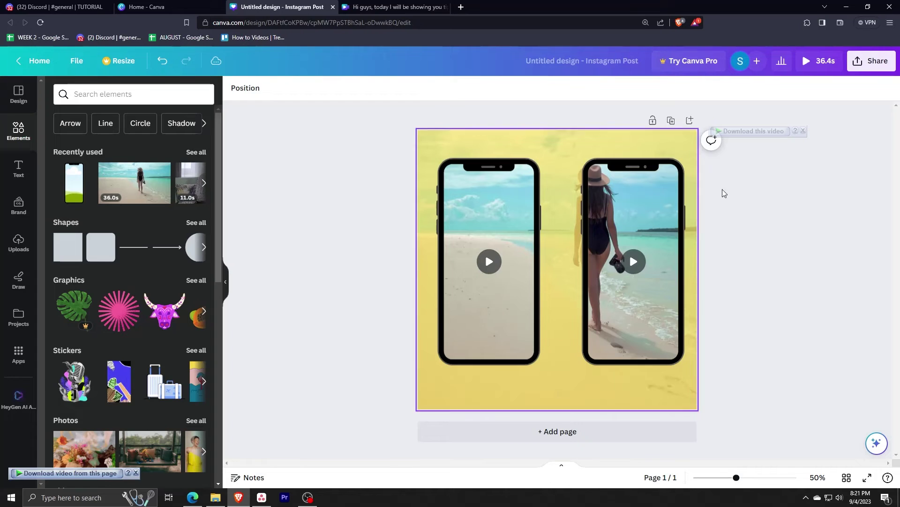
click(803, 131)
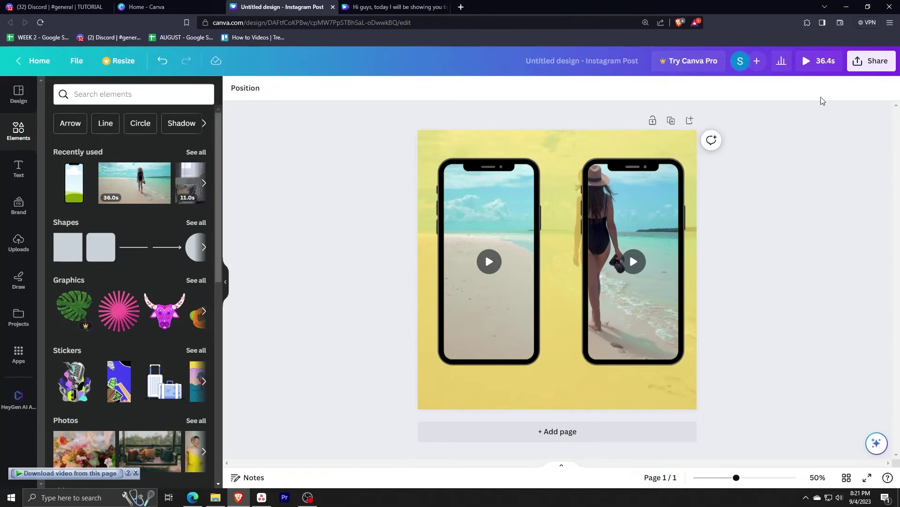
click(804, 64)
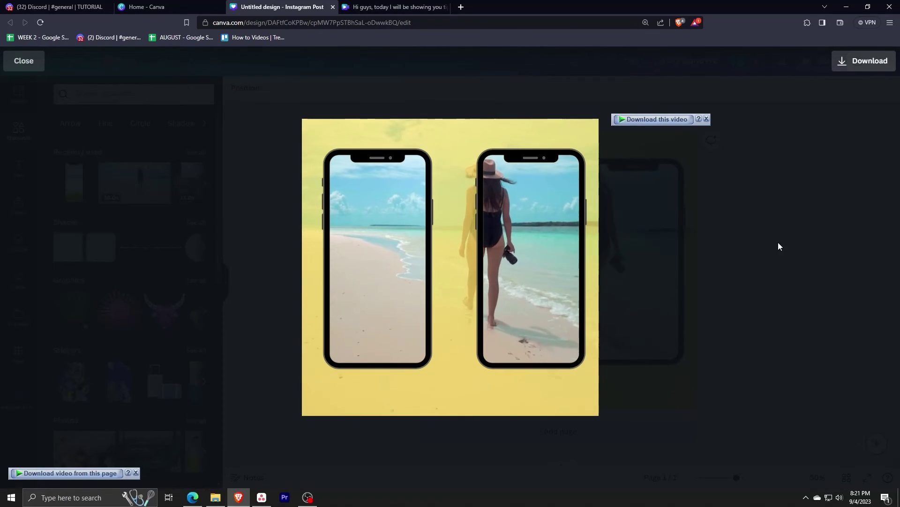
mouse_move(363, 247)
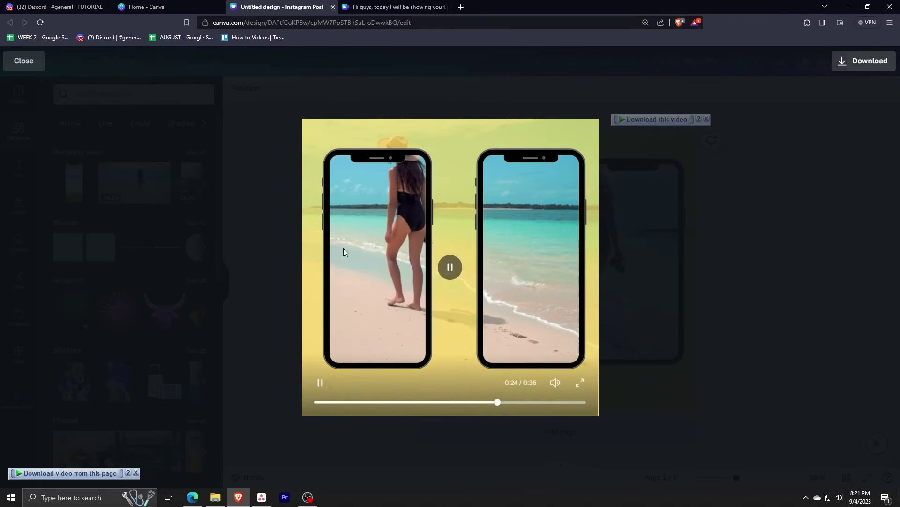
click(808, 348)
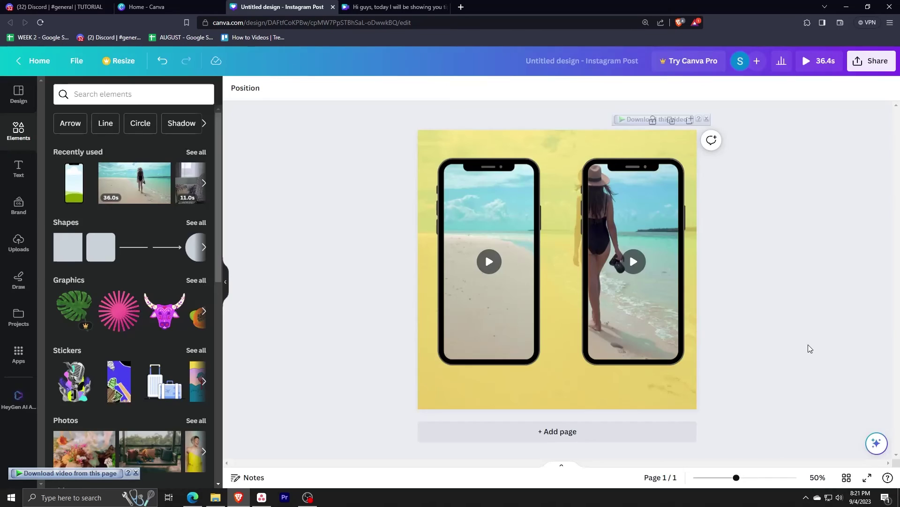
Step: Change the page colour under the background video from yellow to a light grey gradient
click(536, 134)
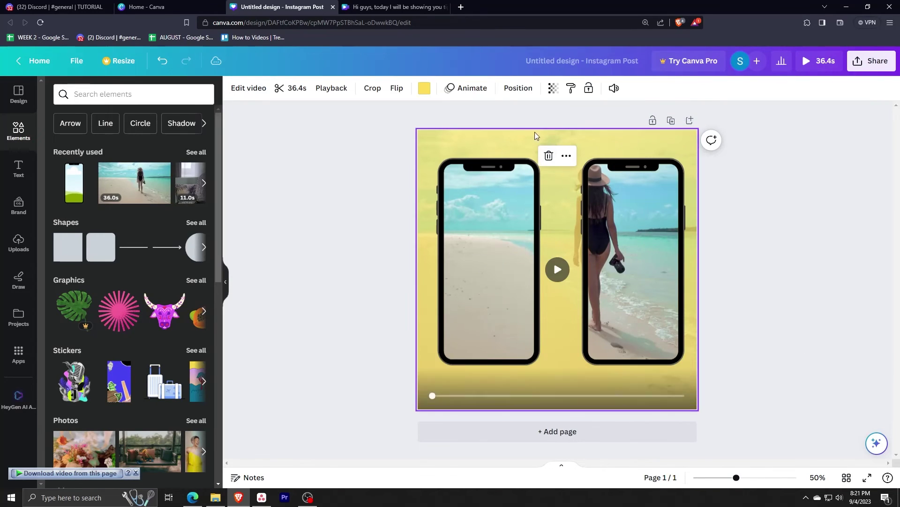
click(426, 88)
click(145, 273)
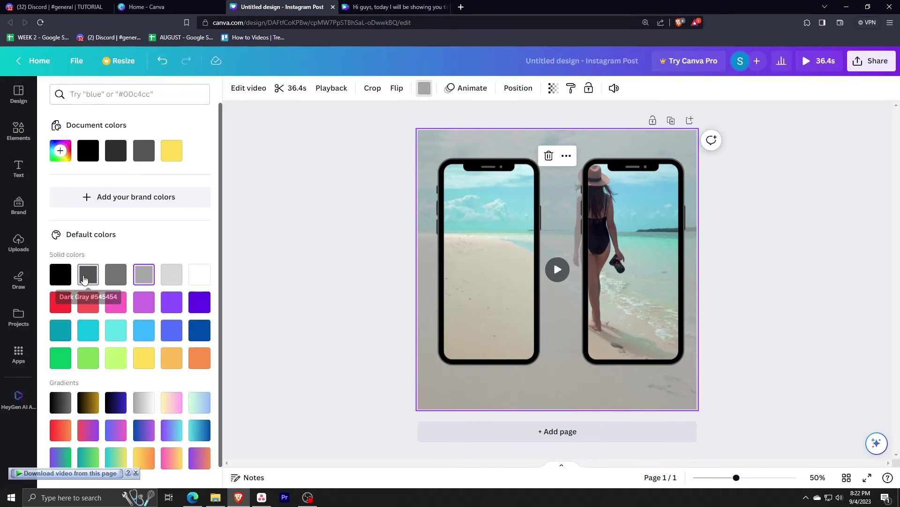
click(89, 280)
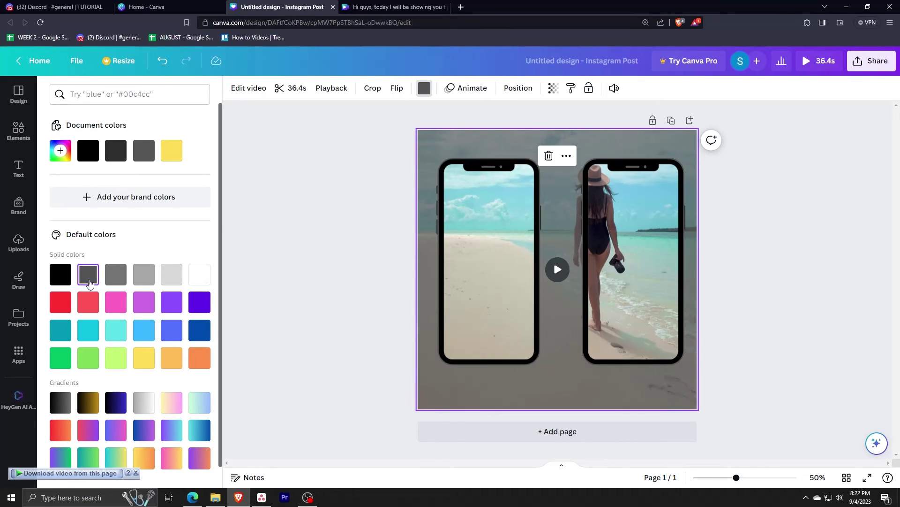
click(170, 277)
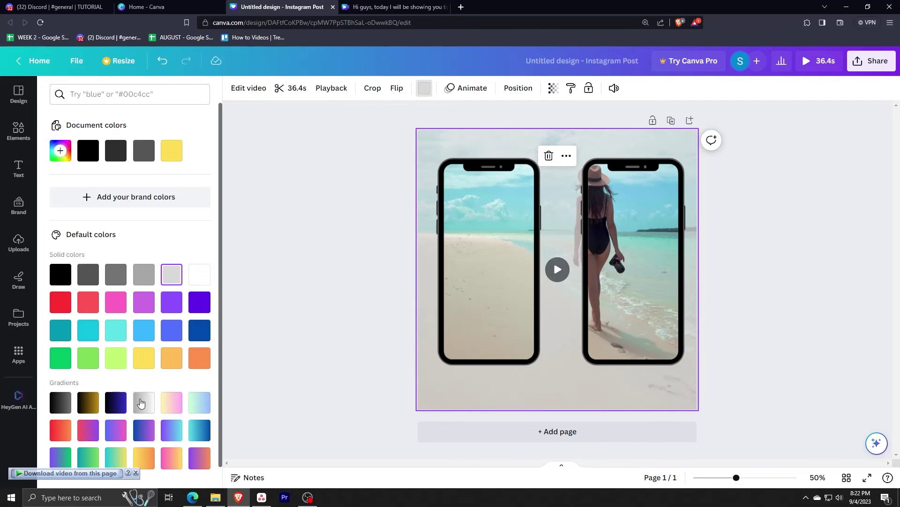
click(141, 402)
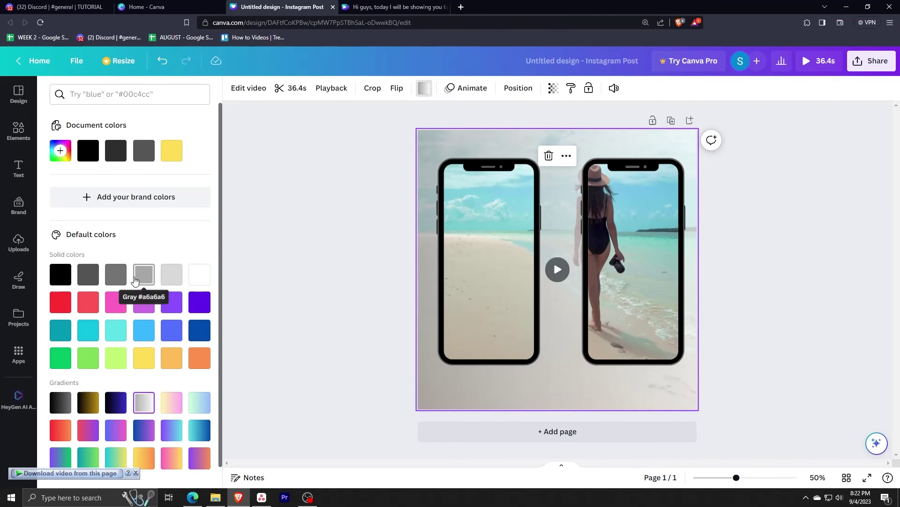
click(231, 223)
click(685, 174)
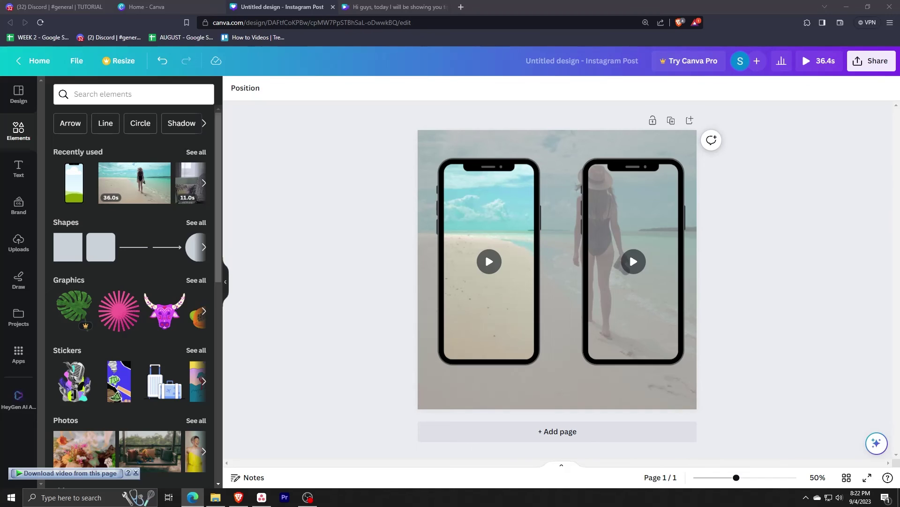
click(870, 60)
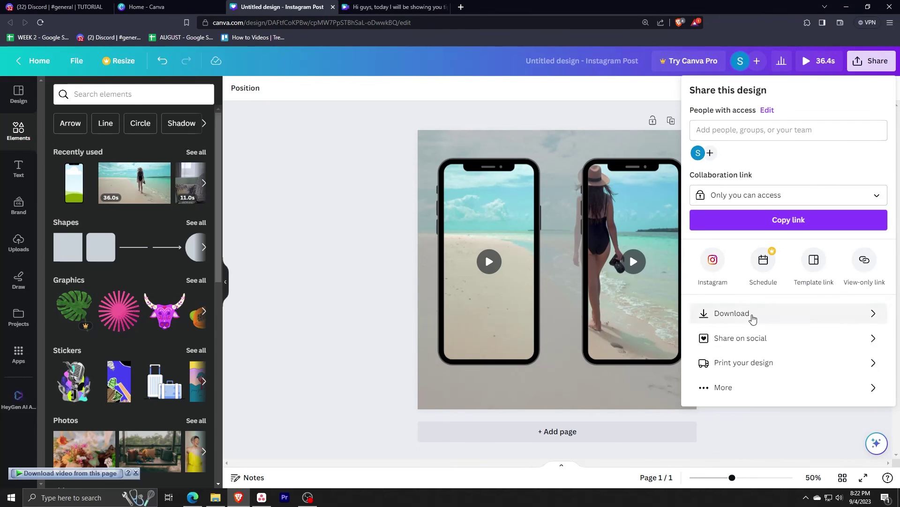
Step: Open the Download settings with MP4 Video at 1,080 × 1,080 px as file type
click(752, 318)
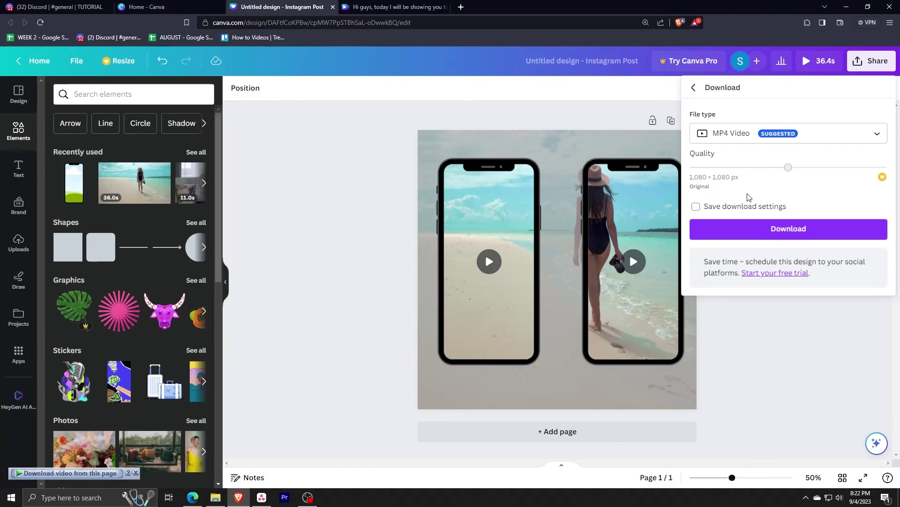
click(308, 498)
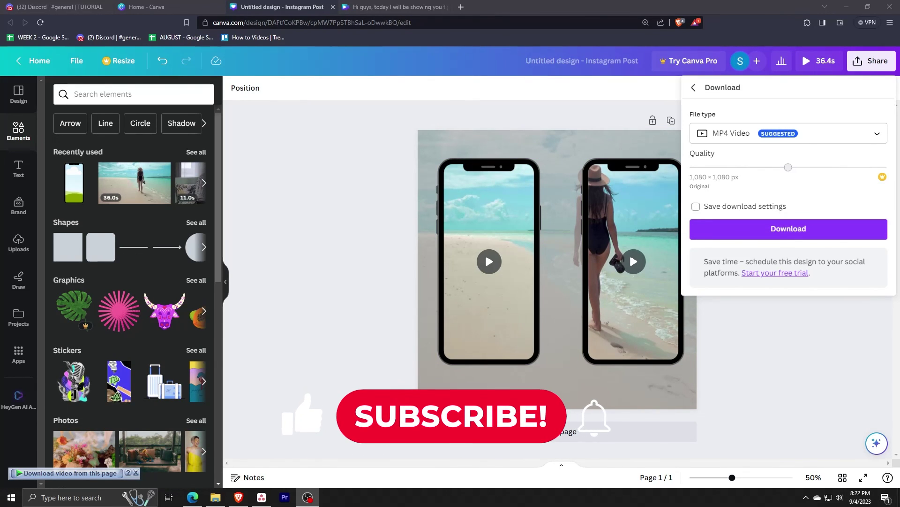